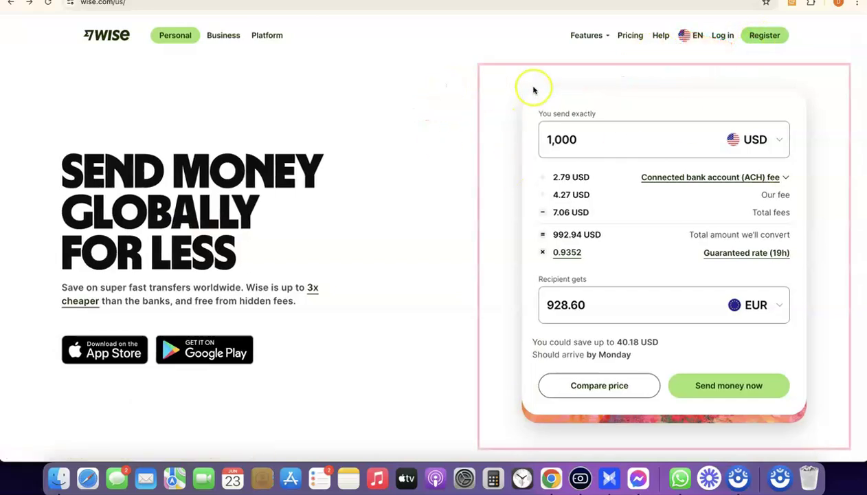
Step: Set the transfer calculator to send 100 USD and have the recipient get British pounds (GBP)
double_click(590, 135)
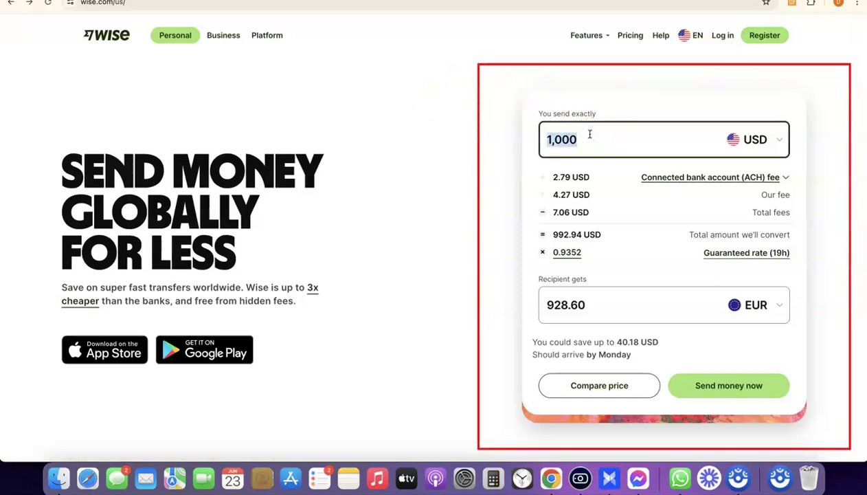
text(100)
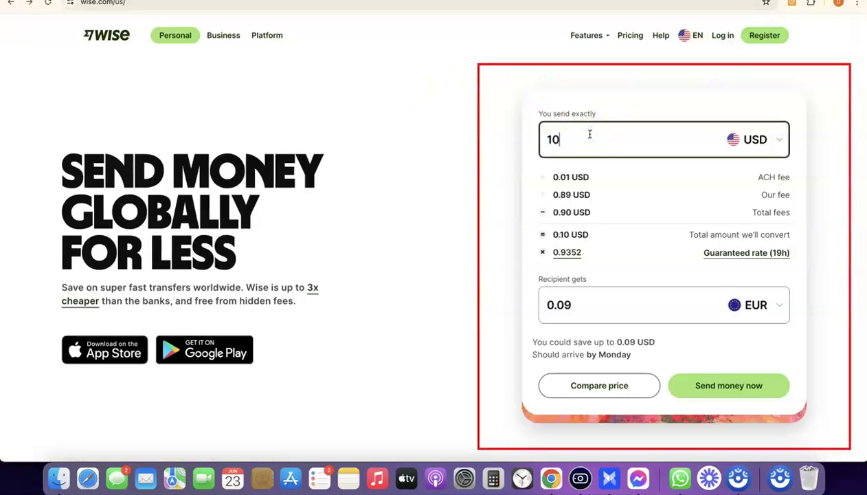
click(775, 305)
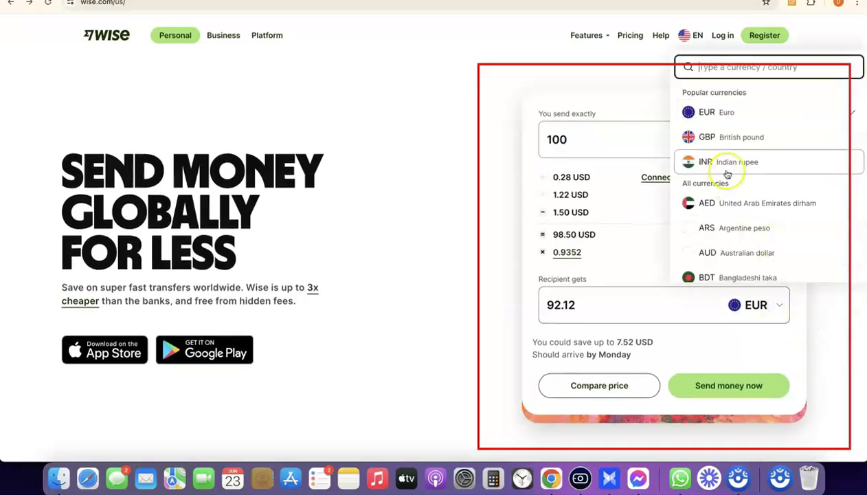
click(728, 137)
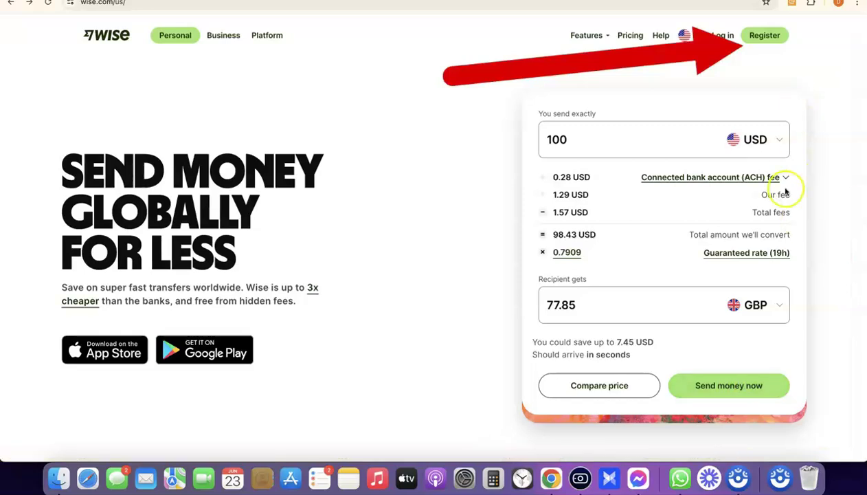
Step: Start registering a new account with the e-mail address and choose a personal account
click(762, 40)
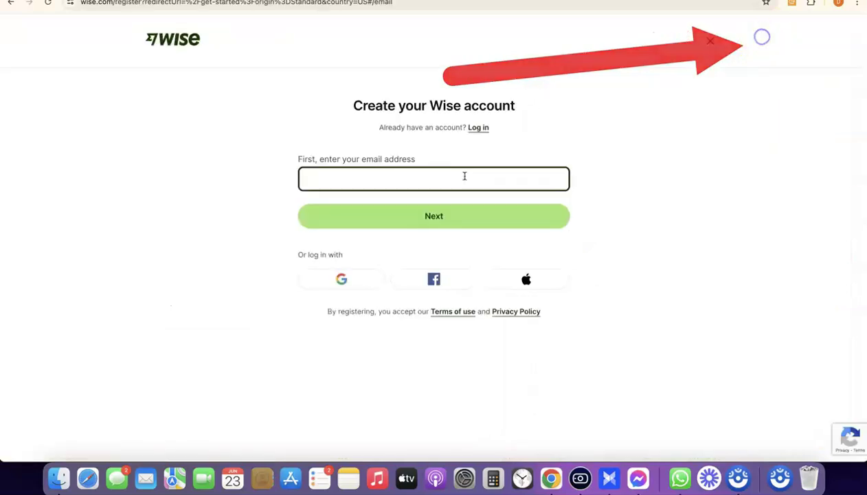
click(433, 179)
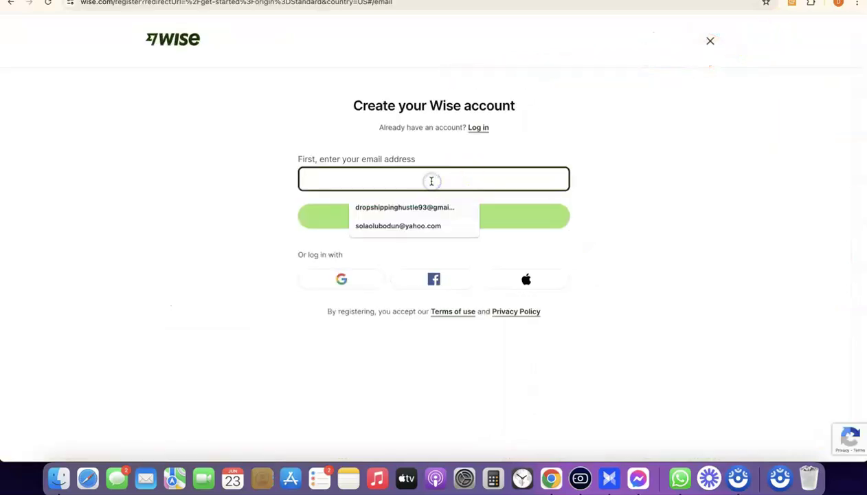
key(Down)
key(Return)
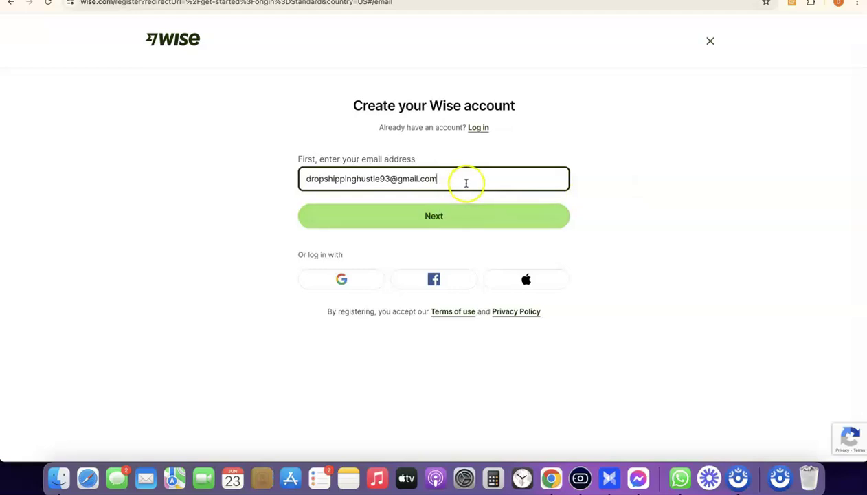
click(433, 217)
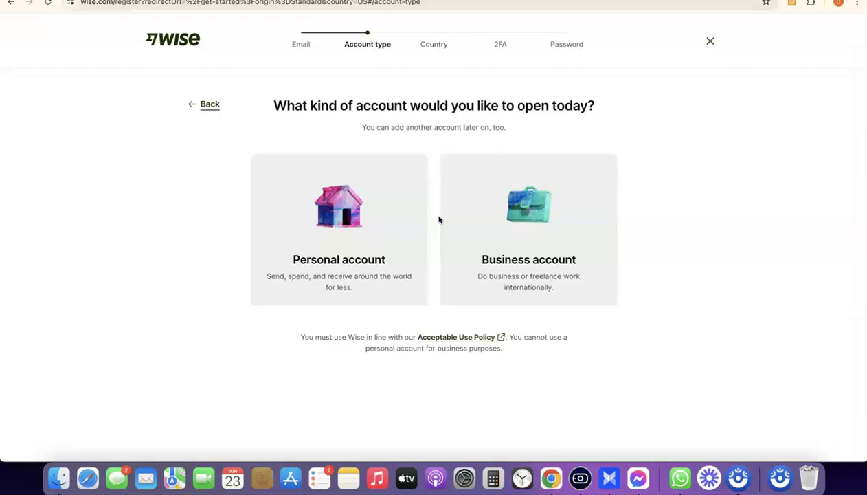
click(384, 214)
click(339, 231)
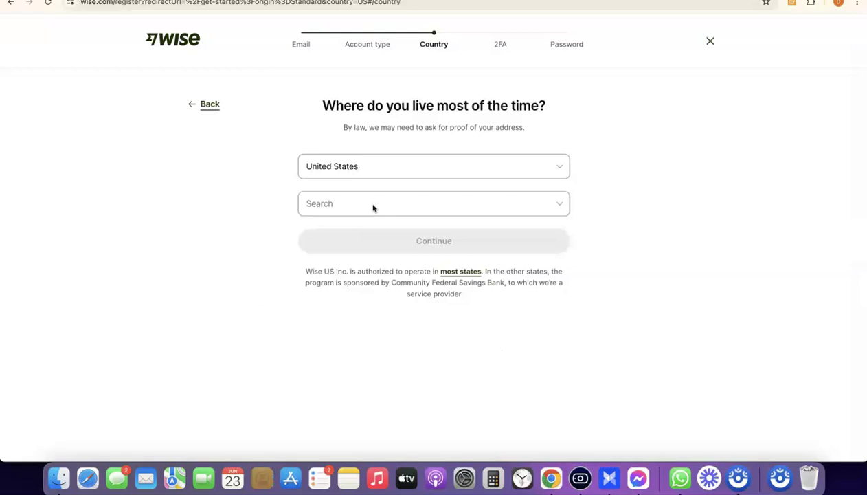
Step: Keep United States as the country of residence, select the home state and continue to phone verification
click(561, 170)
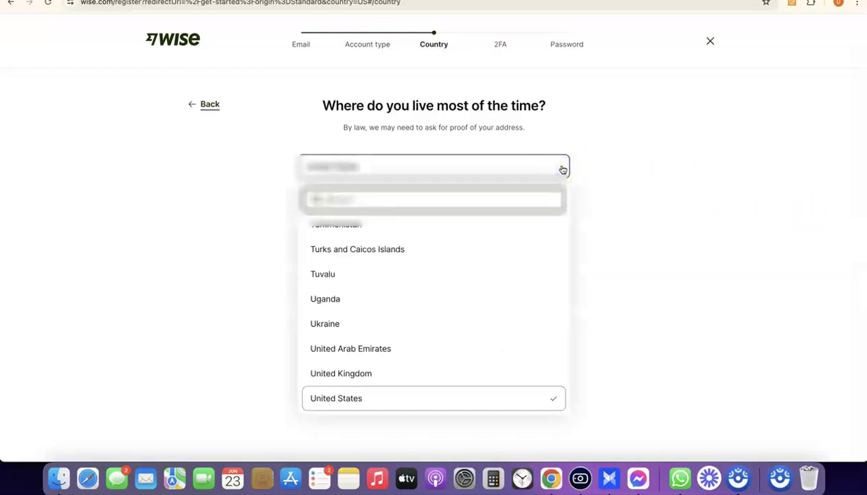
click(563, 170)
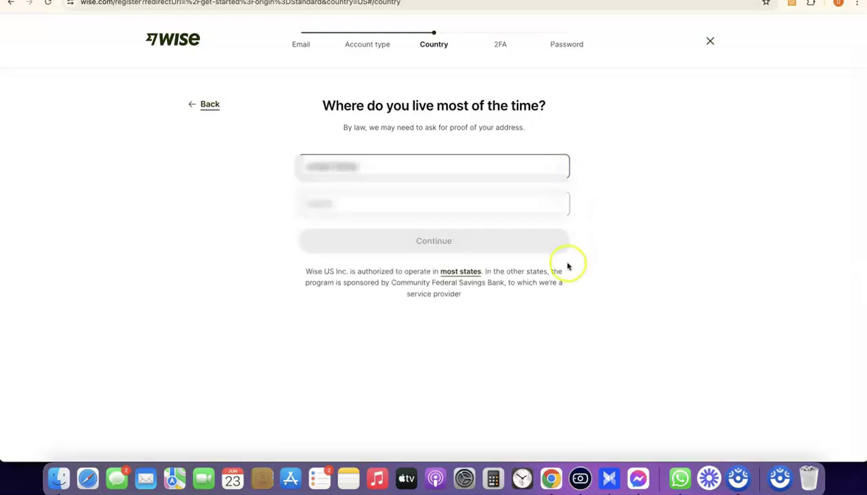
click(557, 206)
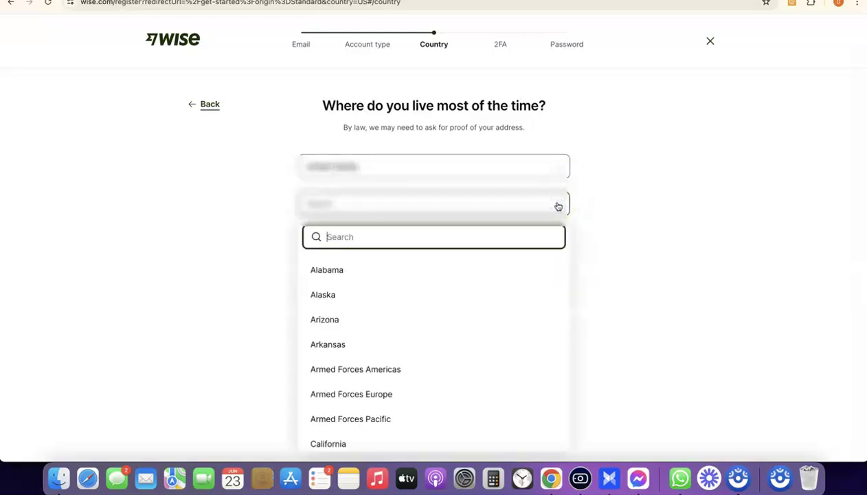
scroll(446, 288, down, 1)
click(387, 239)
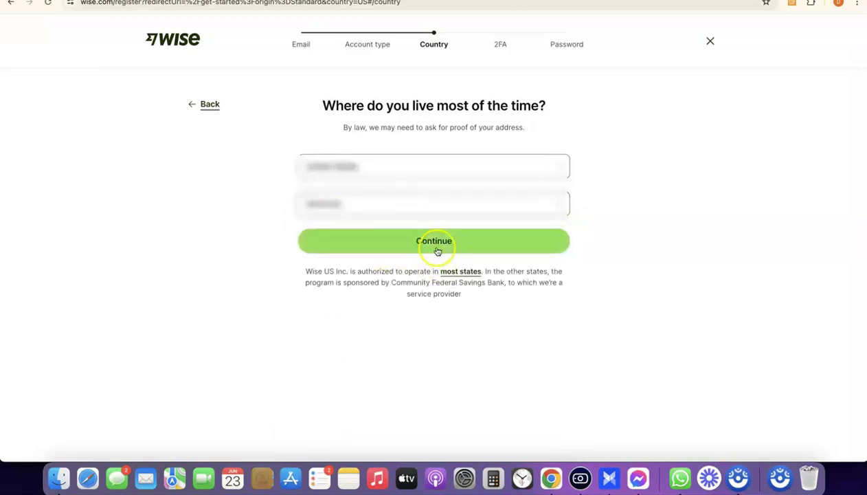
click(437, 251)
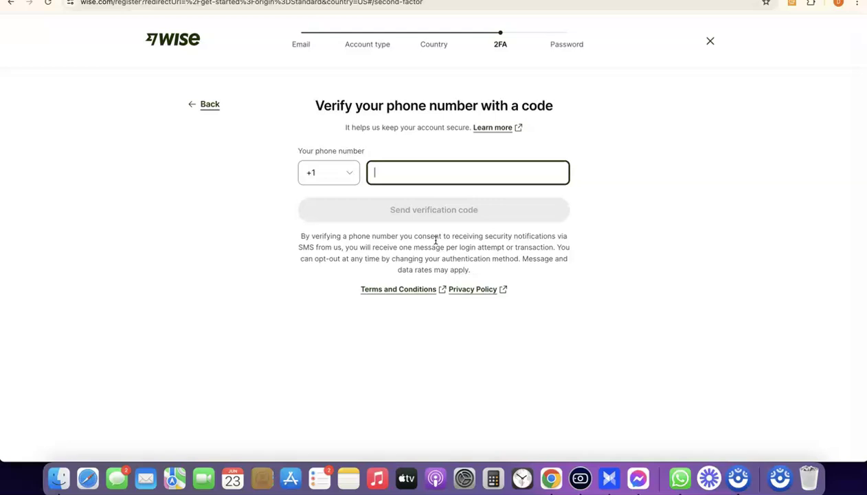
Step: Enter the phone number for two-factor verification and request the verification code
click(390, 172)
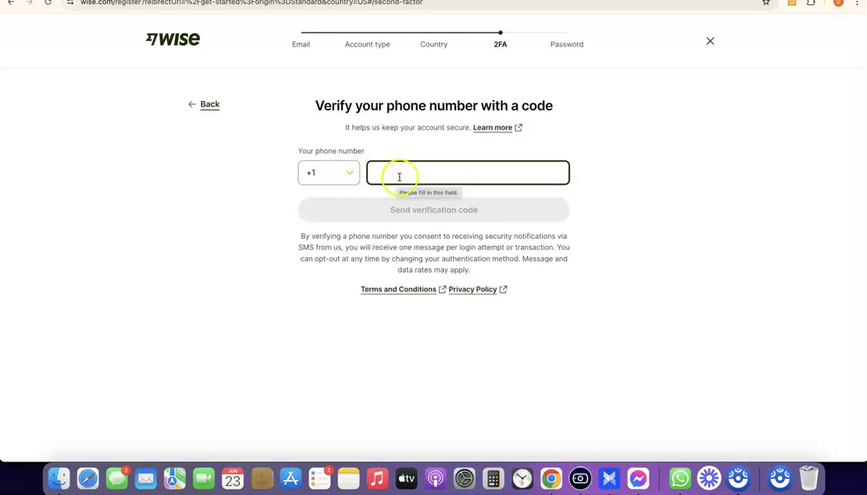
key(super+v)
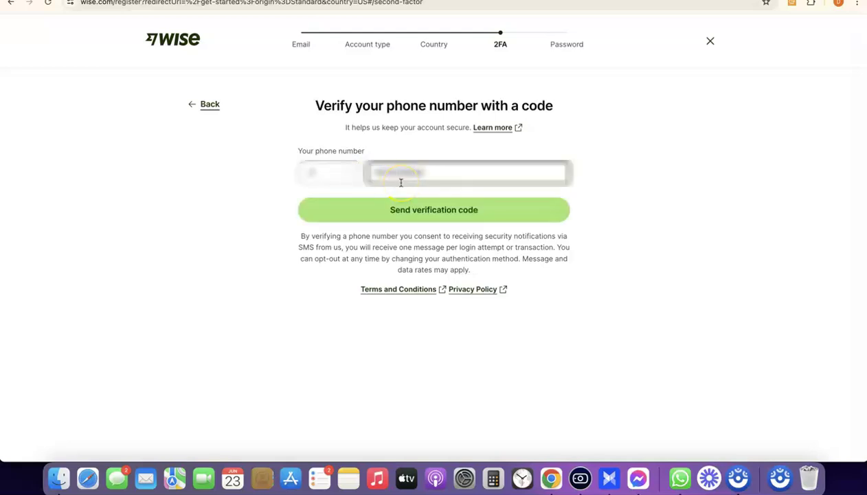
click(402, 218)
click(402, 219)
click(424, 219)
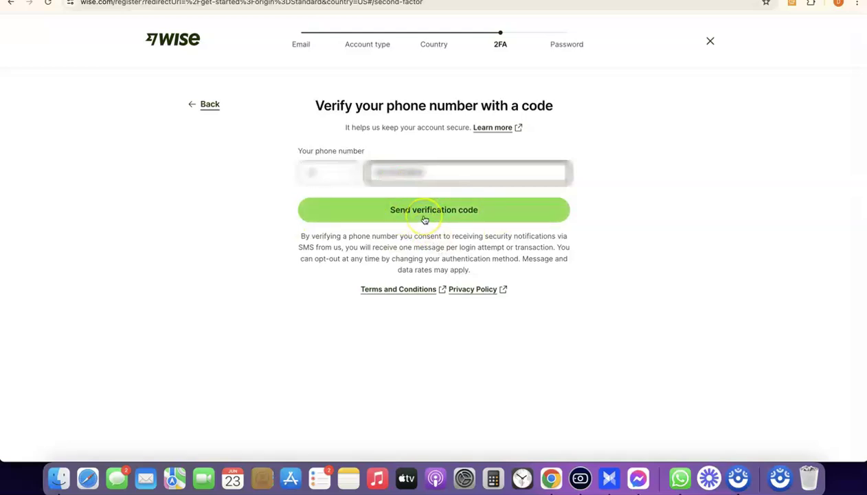
click(408, 208)
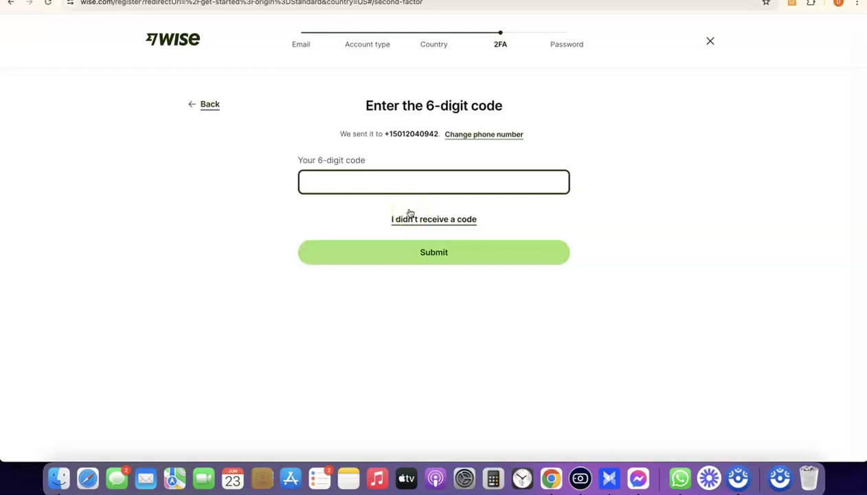
Step: Enter the 6-digit verification code sent to the phone and submit it
click(391, 186)
click(388, 192)
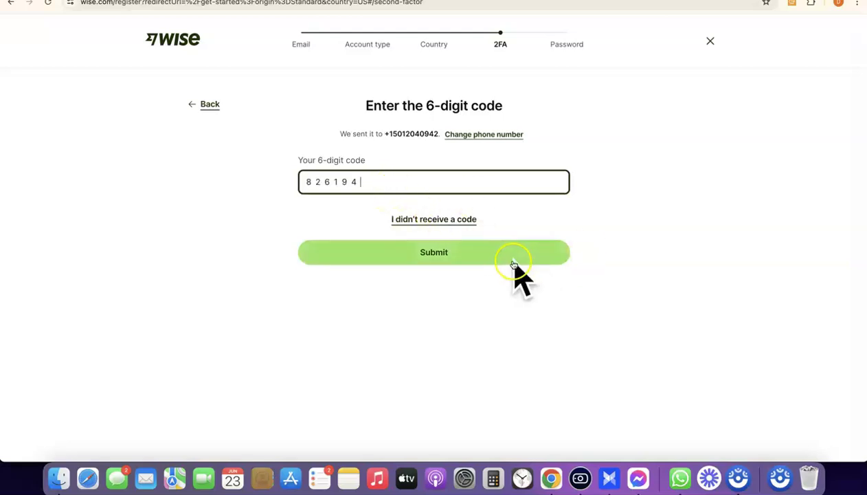
scroll(428, 251, up, 5)
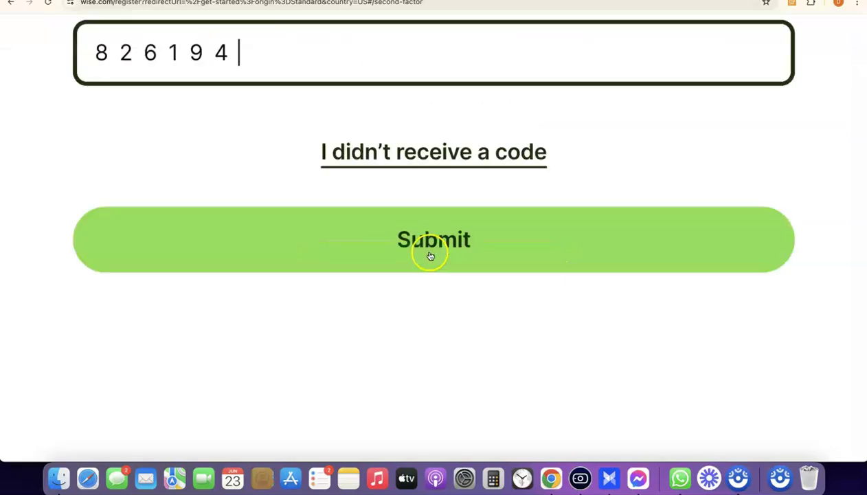
click(430, 252)
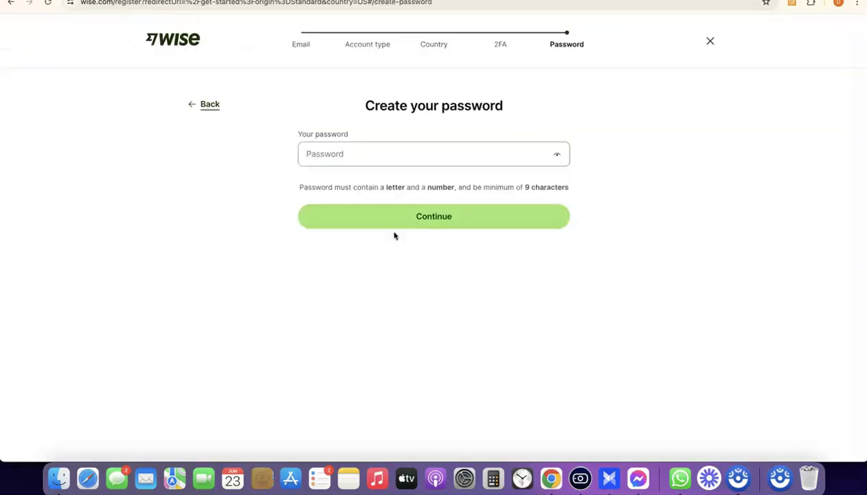
Step: Fill in the account password with the suggested strong password and continue to the profile details
click(381, 152)
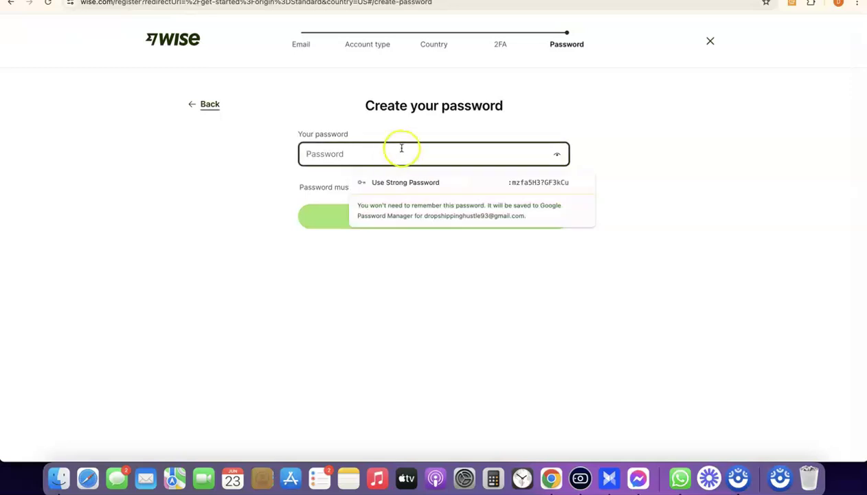
click(405, 183)
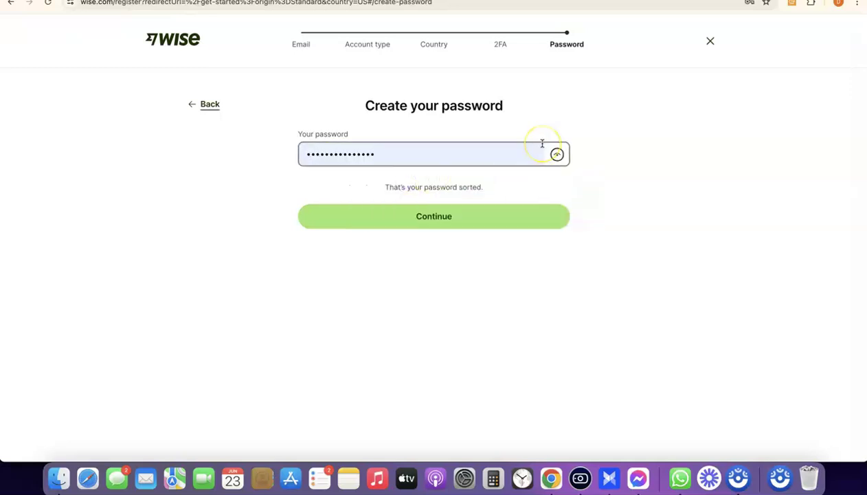
click(440, 217)
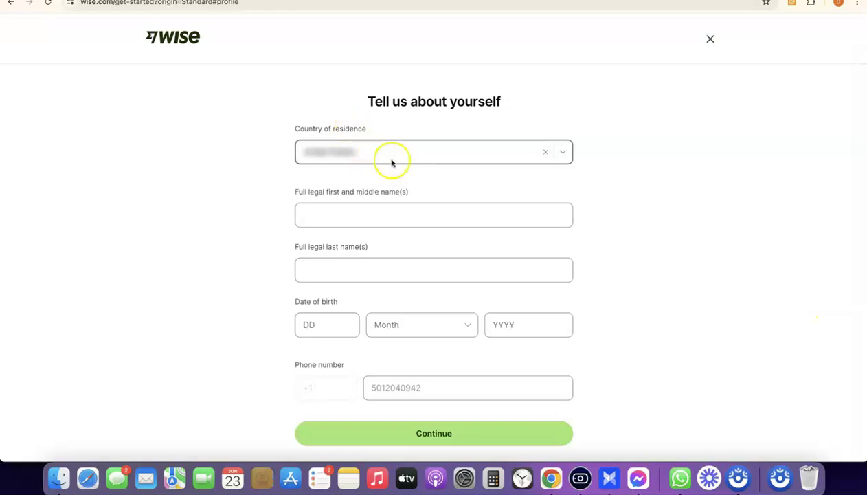
Step: Examine the legal name, date of birth and phone number fields of the personal details form
click(376, 220)
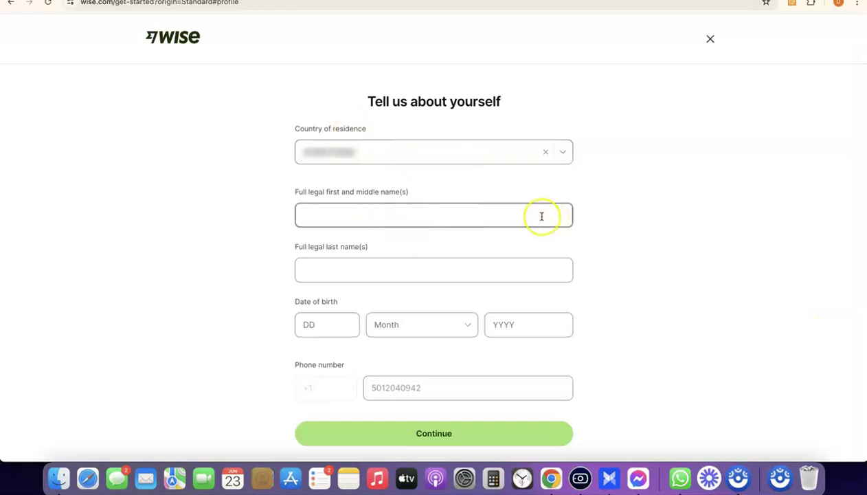
click(367, 274)
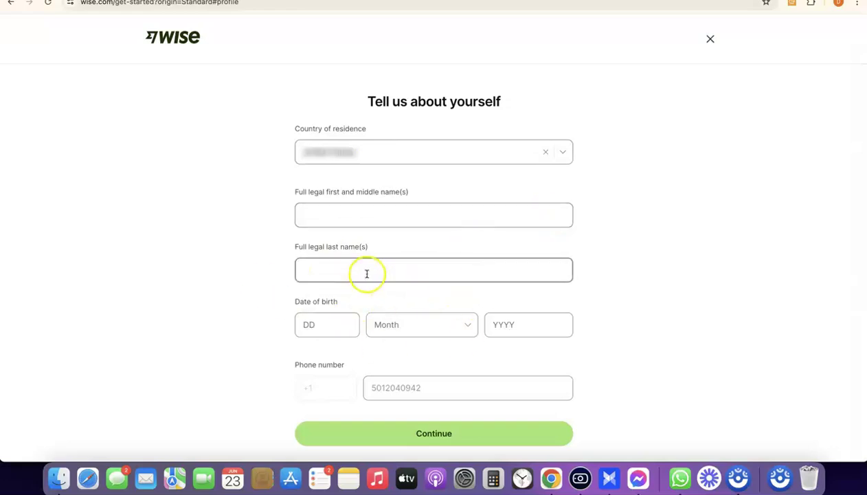
click(318, 324)
click(522, 320)
click(384, 386)
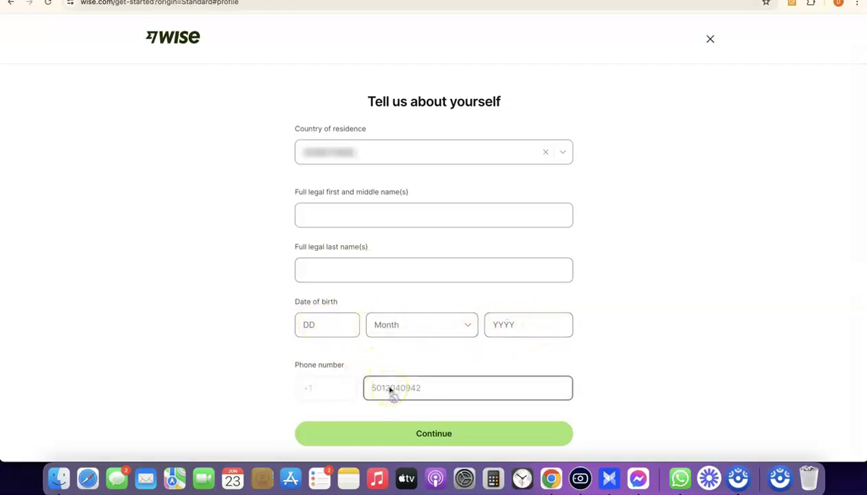
click(277, 362)
click(452, 394)
click(364, 352)
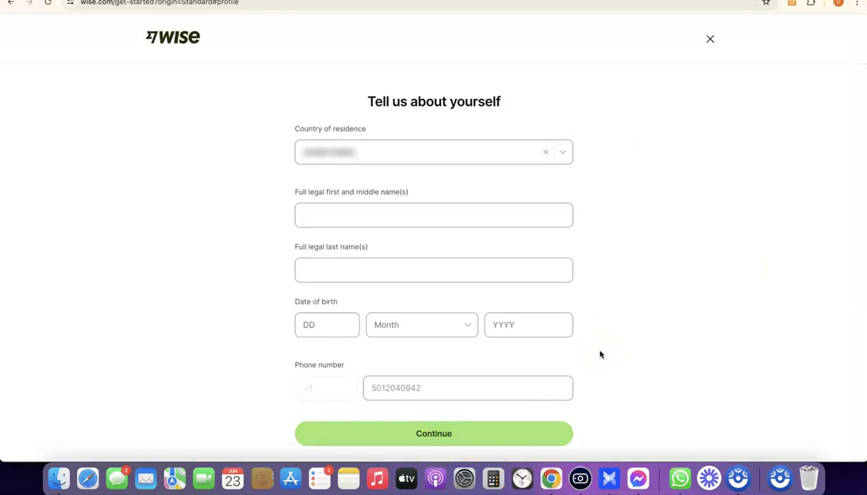
click(616, 164)
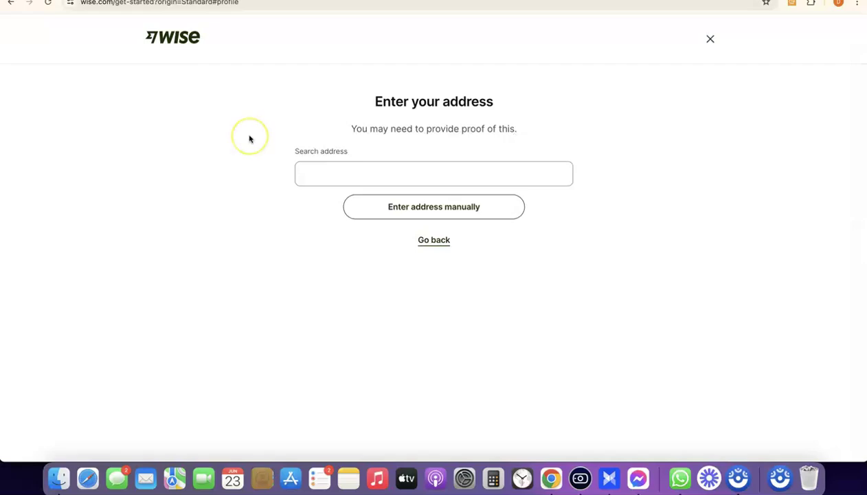
Step: Enter the home address in the address search and confirm the completed address details
click(419, 172)
key(super+v)
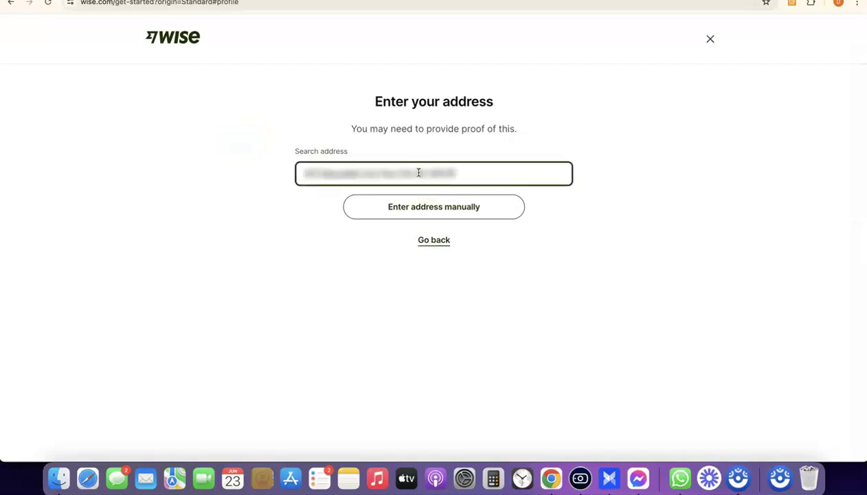
click(549, 203)
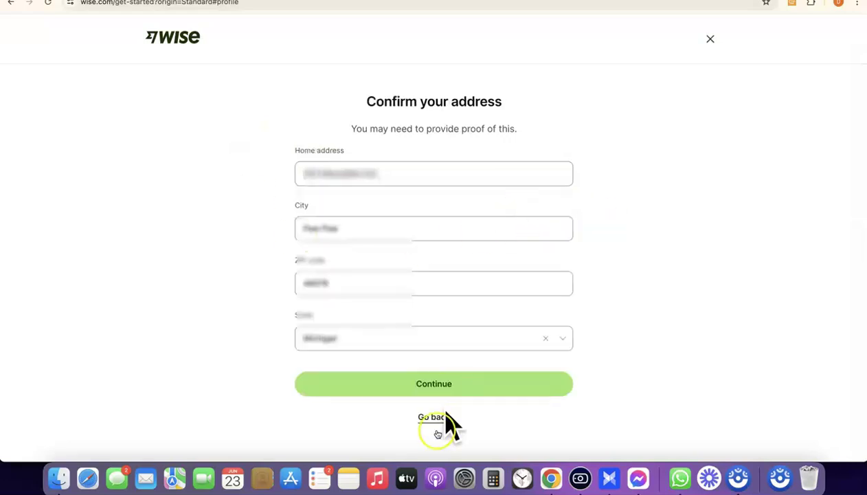
click(433, 384)
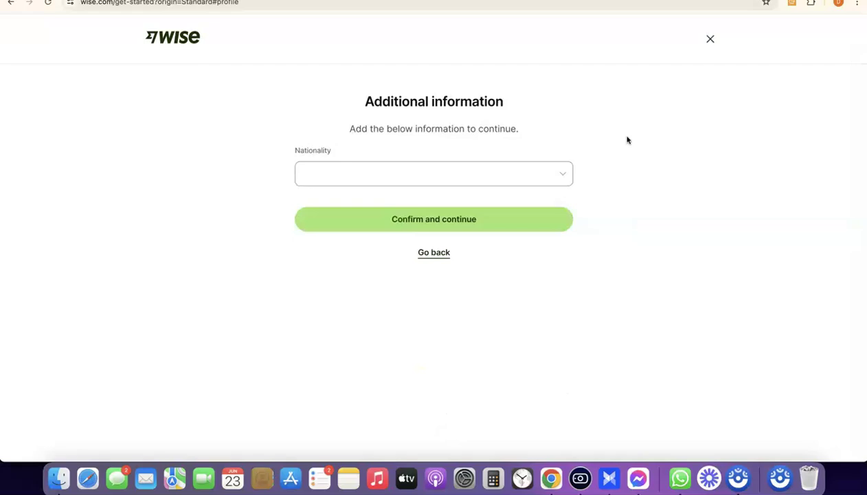
Step: Choose the nationality in the additional information form and confirm it to finish the profile
click(547, 172)
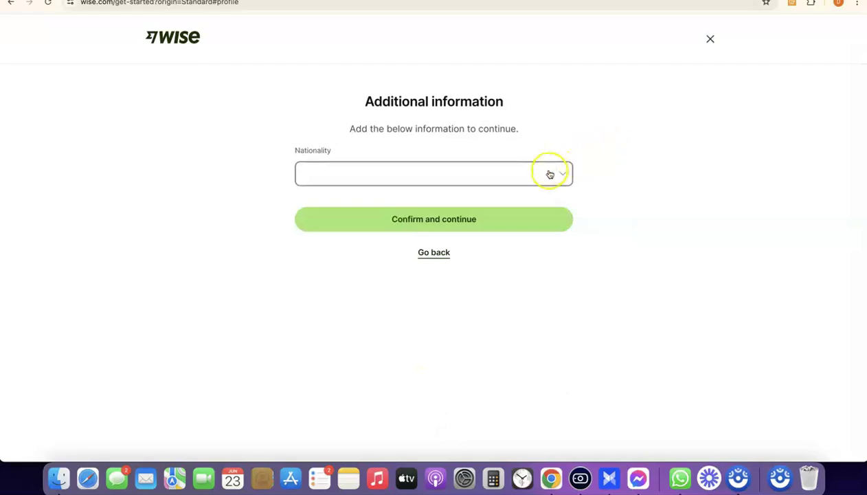
click(560, 175)
scroll(367, 247, down, 10)
scroll(366, 249, down, 5)
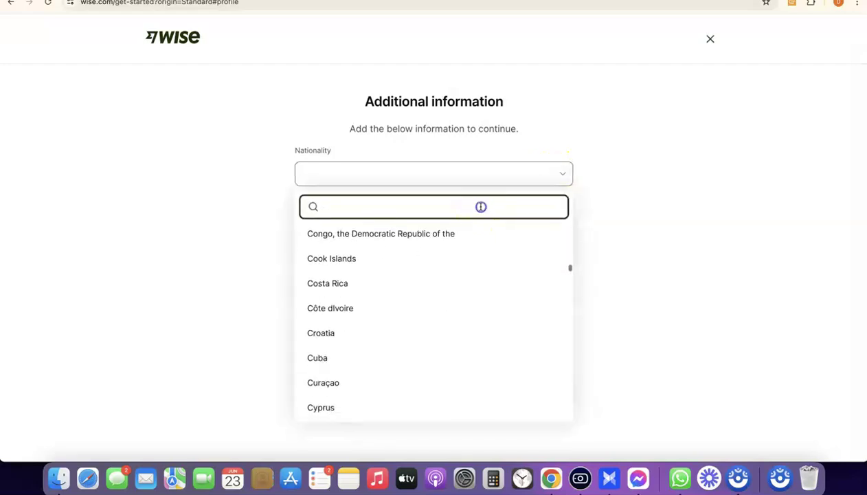
click(587, 181)
click(522, 218)
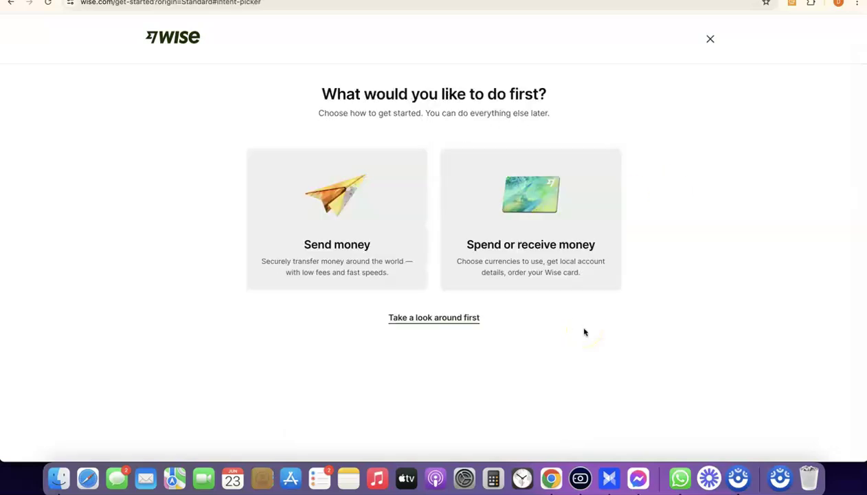
Step: Choose to spend or receive money first and continue the account setup with United States dollar as the selected currency
click(524, 405)
click(669, 338)
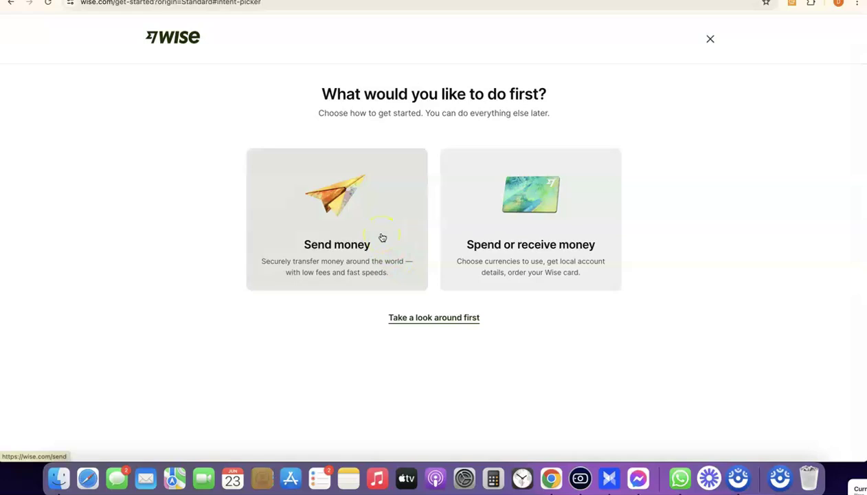
click(508, 242)
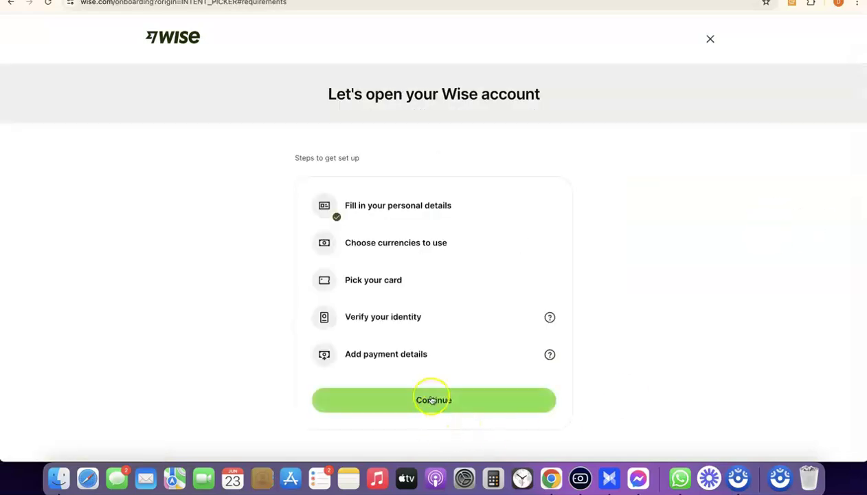
click(431, 400)
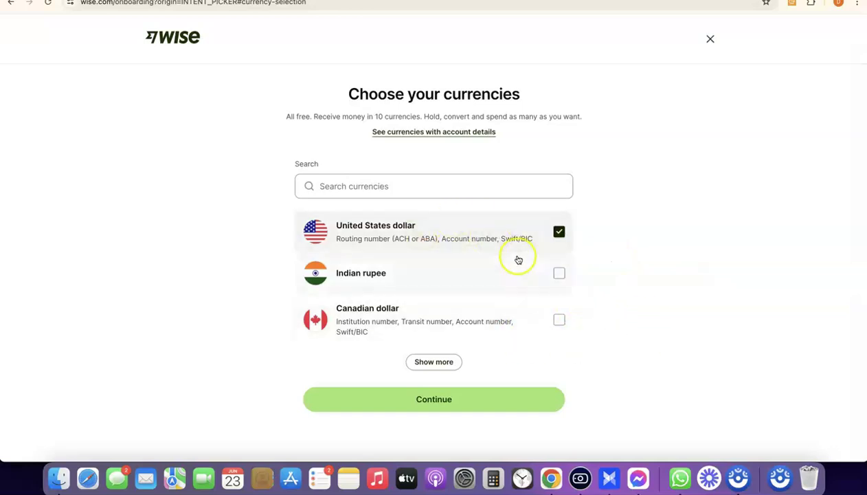
click(436, 402)
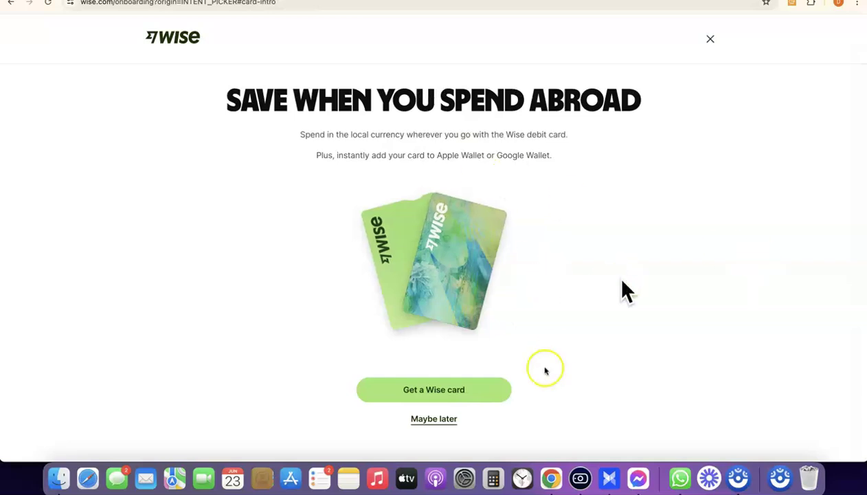
Step: Skip the Wise debit card offer for now and agree to the Terms of Use after going to their end
click(444, 393)
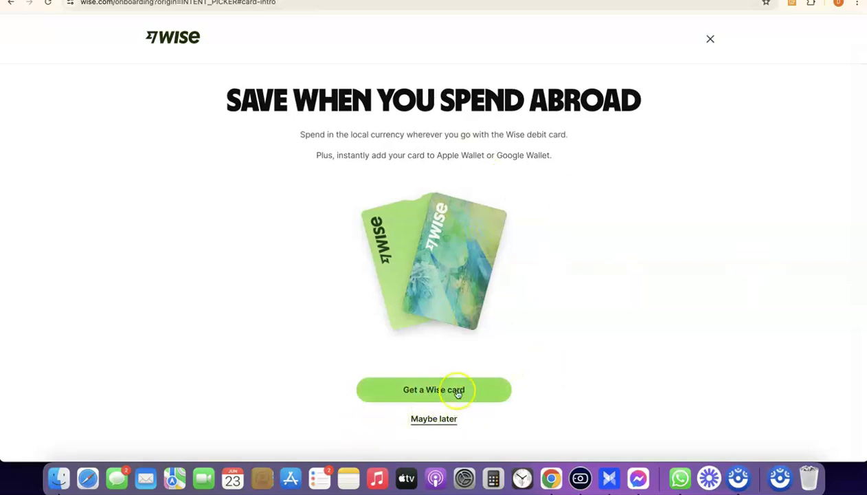
click(420, 429)
click(457, 431)
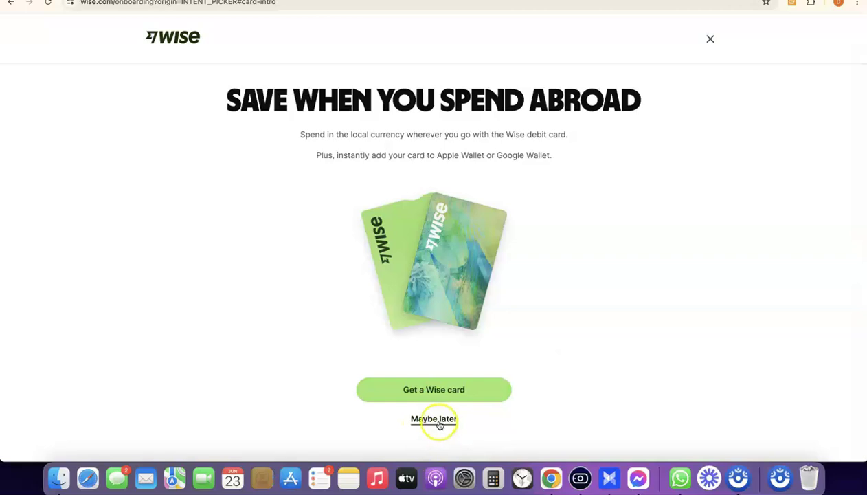
click(433, 421)
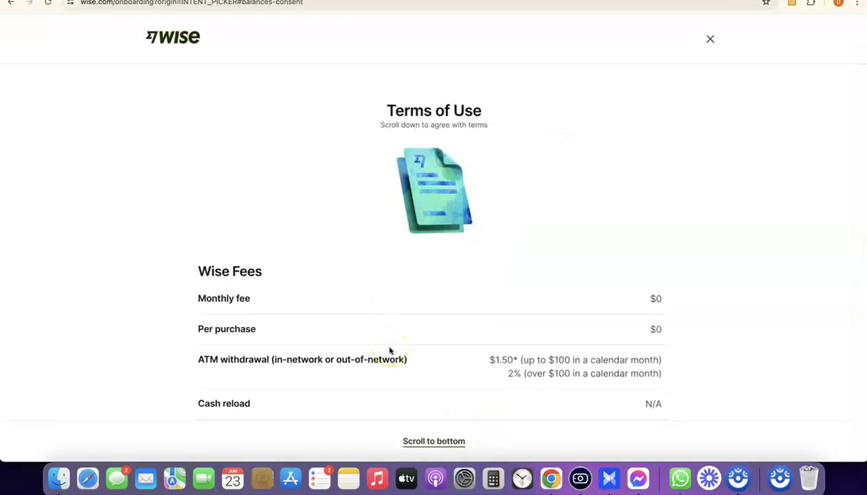
click(433, 441)
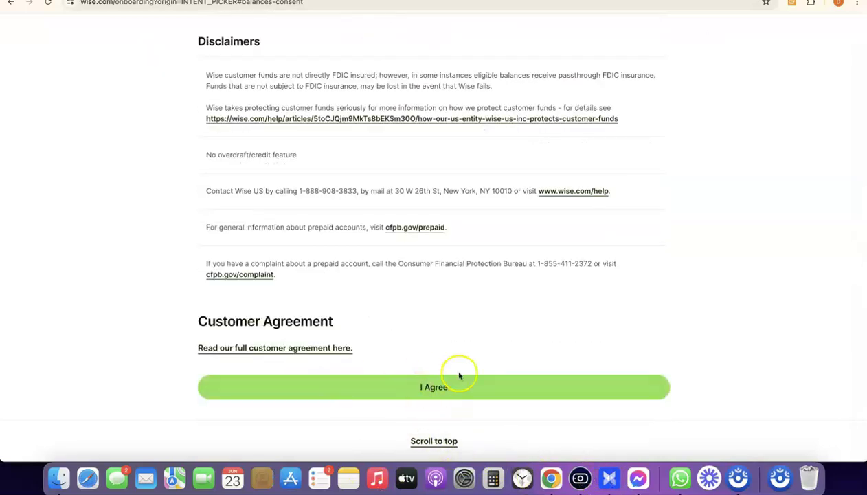
click(435, 387)
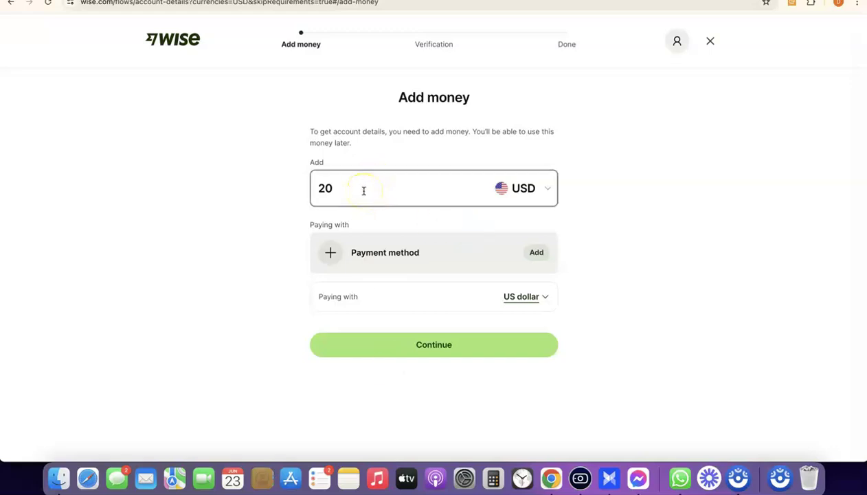
Step: Select credit card as the payment method for adding money to the USD balance
click(386, 180)
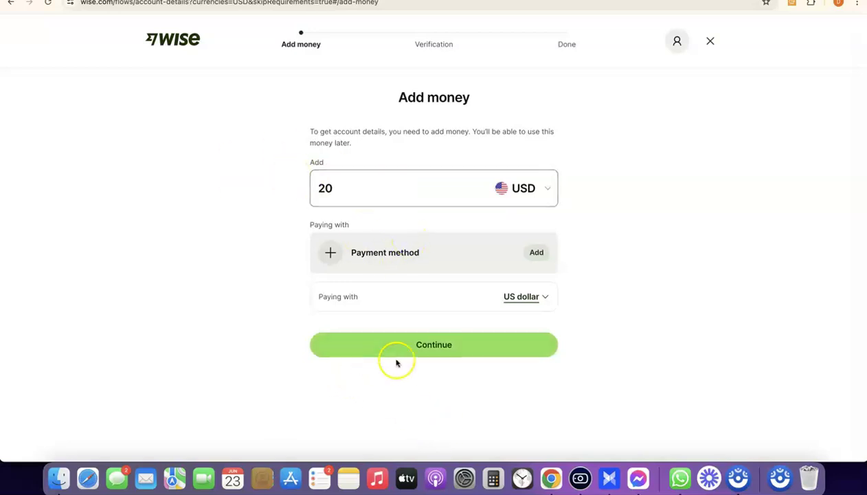
click(429, 344)
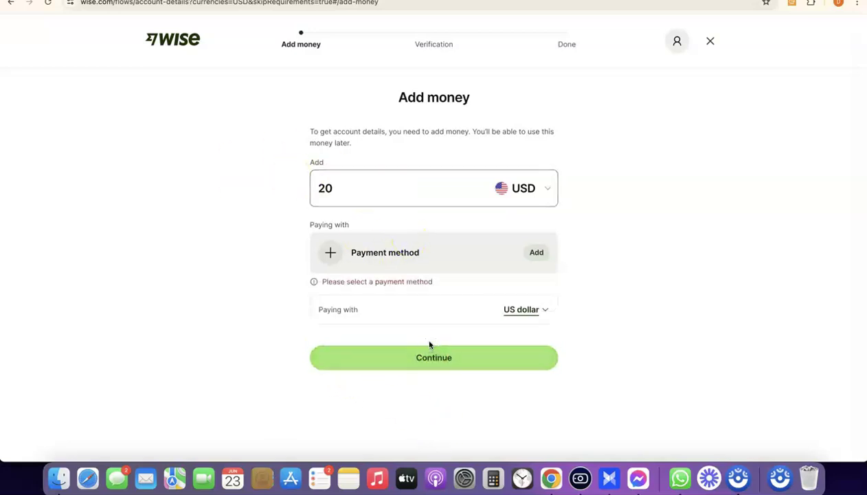
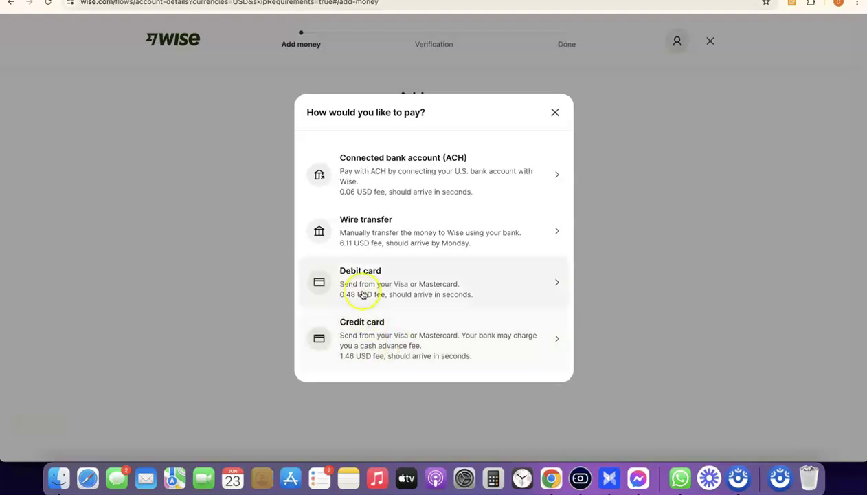
click(357, 337)
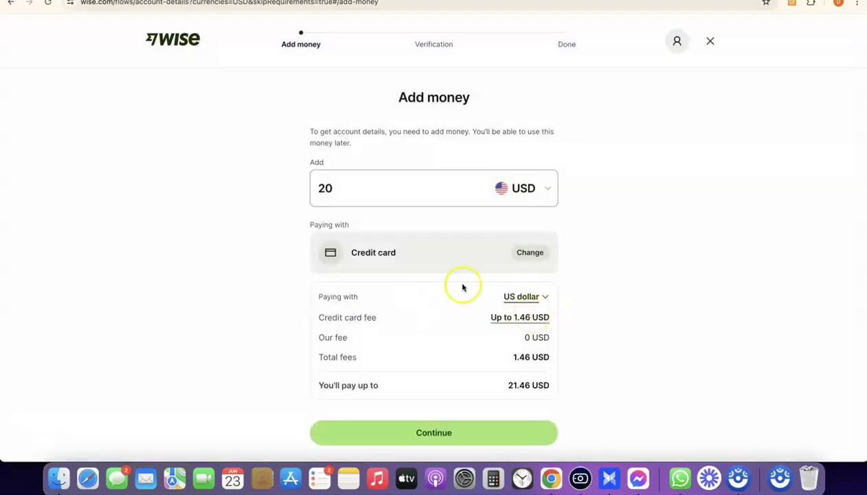
Step: Change the payment method to debit card and continue with adding the money in US dollars
click(508, 252)
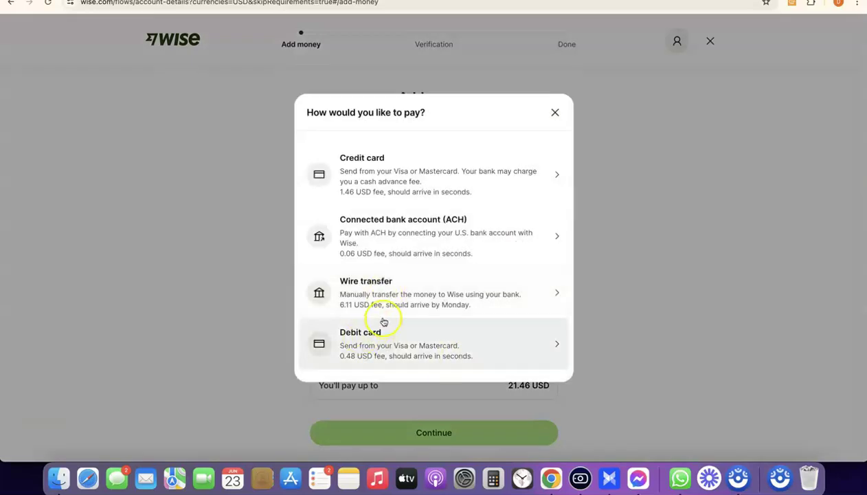
click(346, 342)
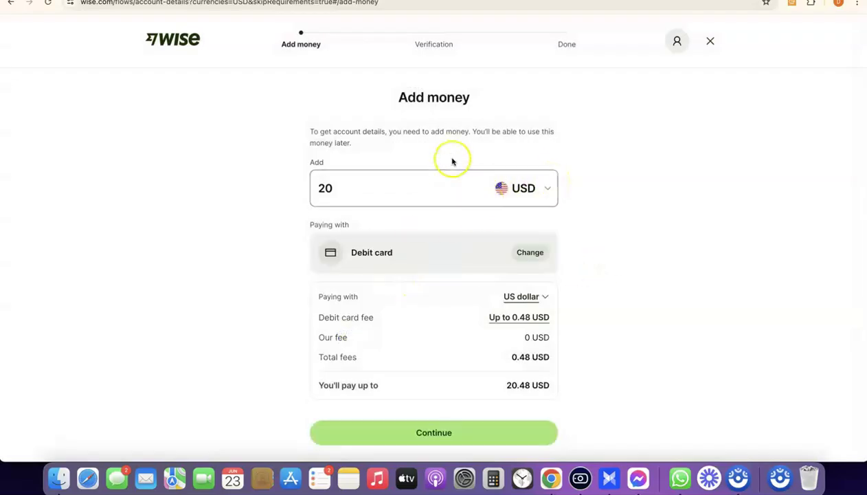
scroll(522, 227, down, 1)
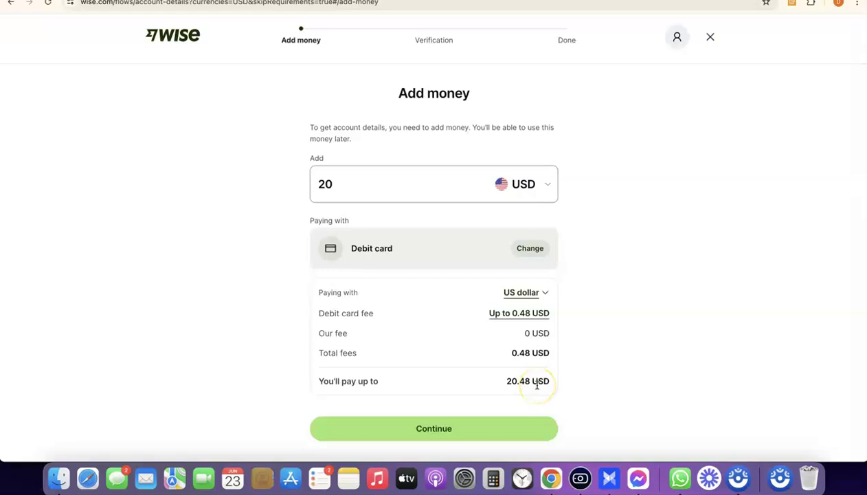
click(496, 426)
click(647, 140)
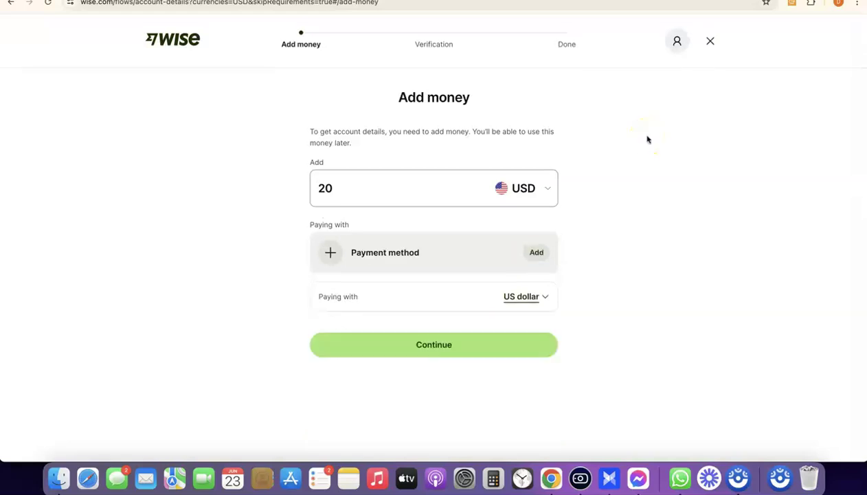